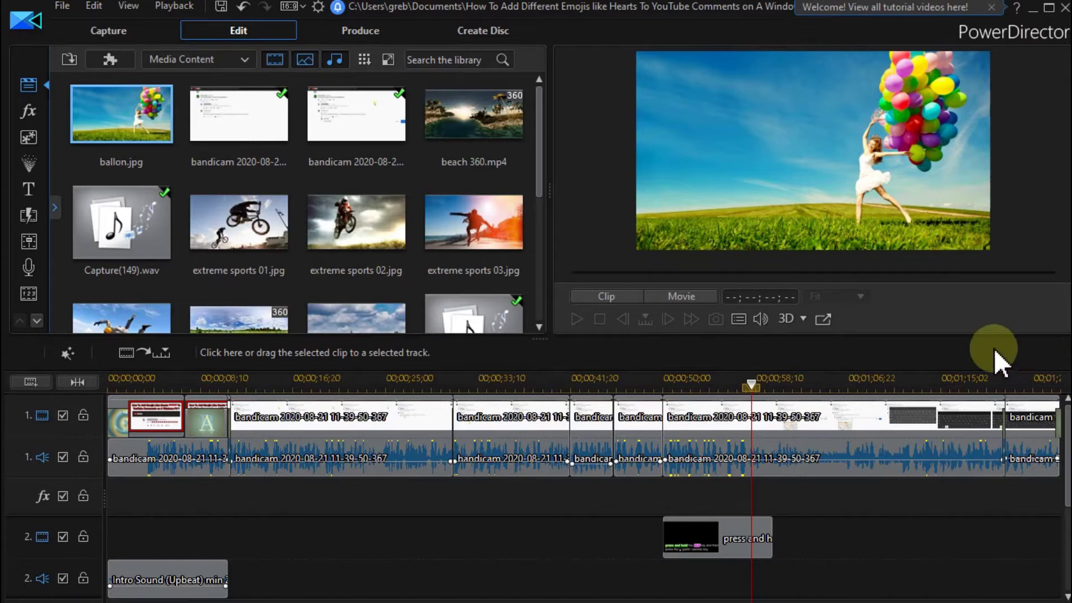
- Place the Default 'My Title' template on track 2 before the caption clip and open it for editing
{"action": "left_click", "coordinate": [730, 531]}
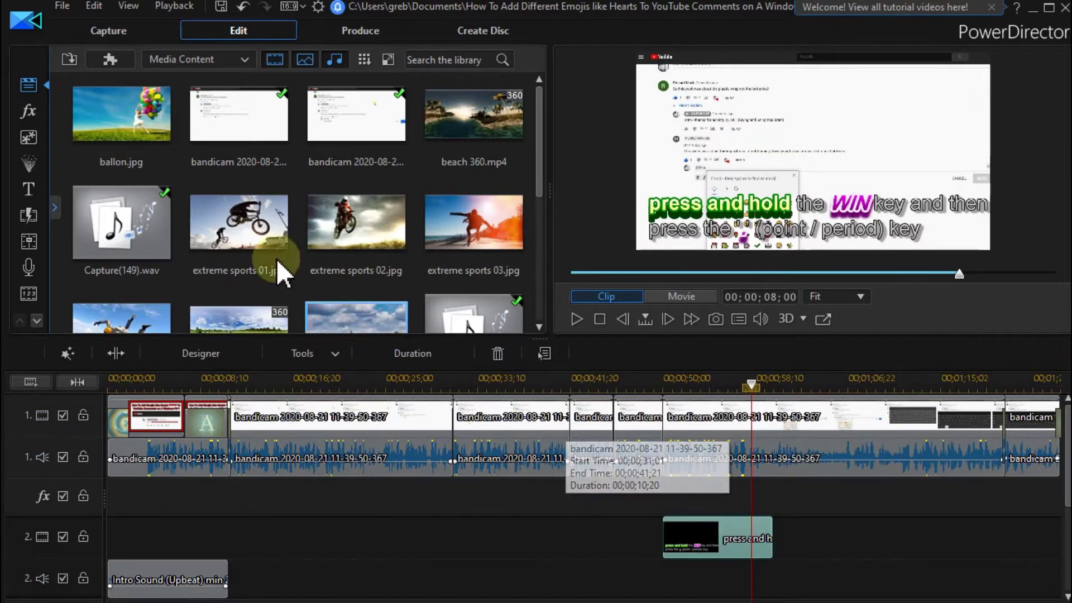
{"action": "left_click", "coordinate": [28, 191]}
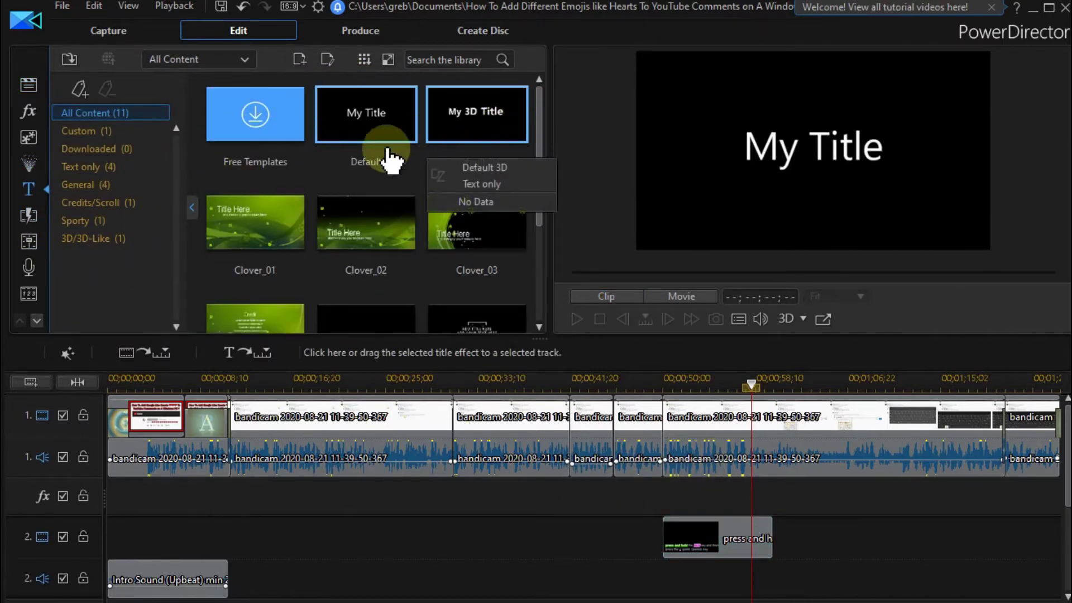
{"action": "mouse_move", "coordinate": [375, 113]}
{"action": "left_mouse_down"}
{"action": "mouse_move", "coordinate": [530, 477]}
{"action": "mouse_move", "coordinate": [531, 543]}
{"action": "left_mouse_up"}
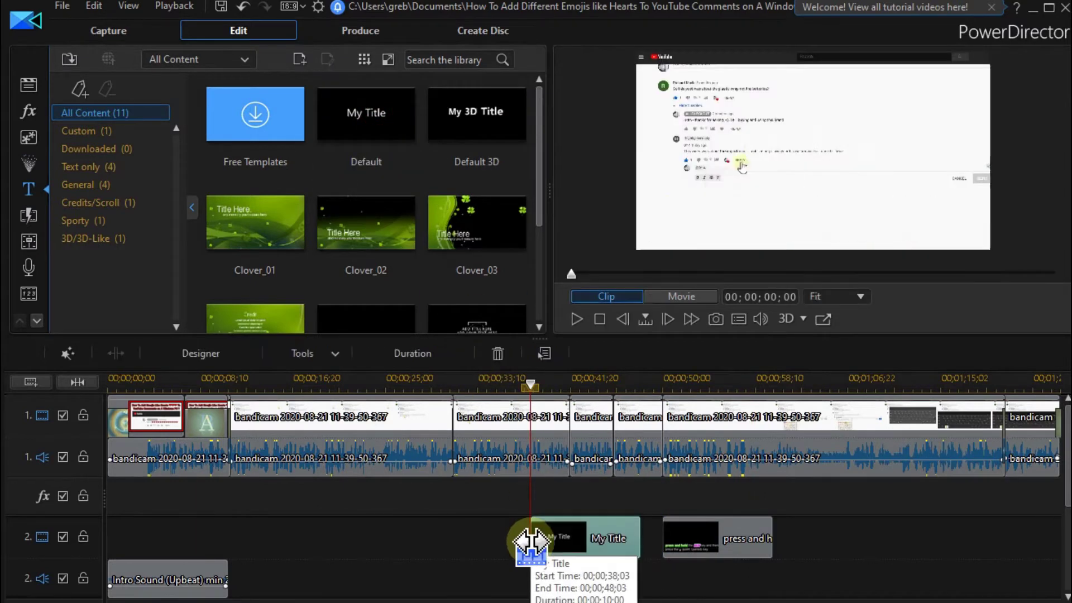
{"action": "left_click", "coordinate": [576, 553]}
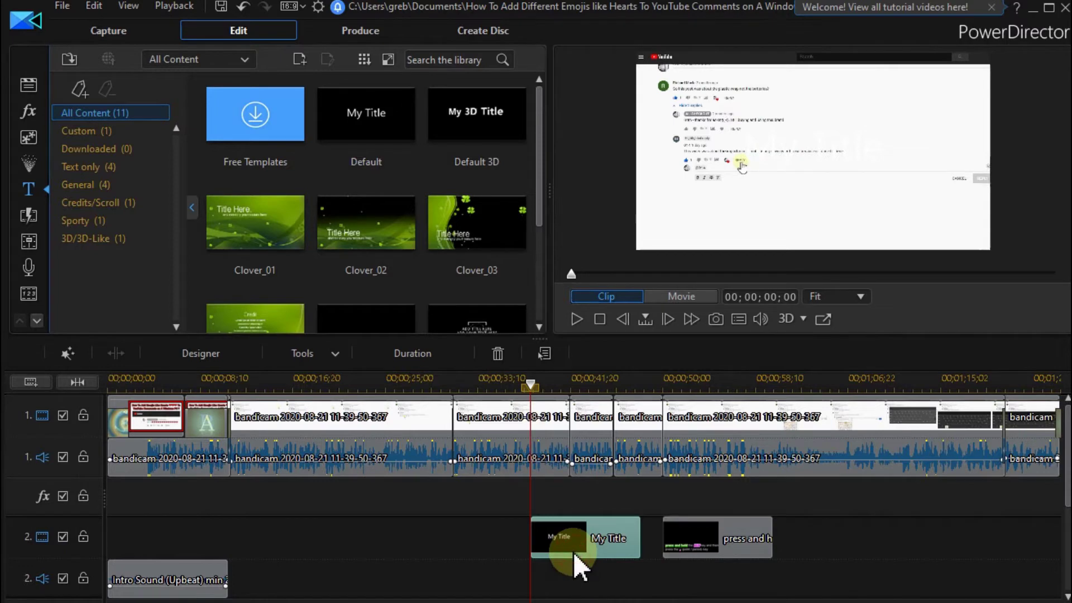
{"action": "double_click", "coordinate": [573, 553]}
- Change the title text to 'Mfsdfdsfsy Title' and apply an outlined, shadowed character preset
{"action": "left_click", "coordinate": [611, 190]}
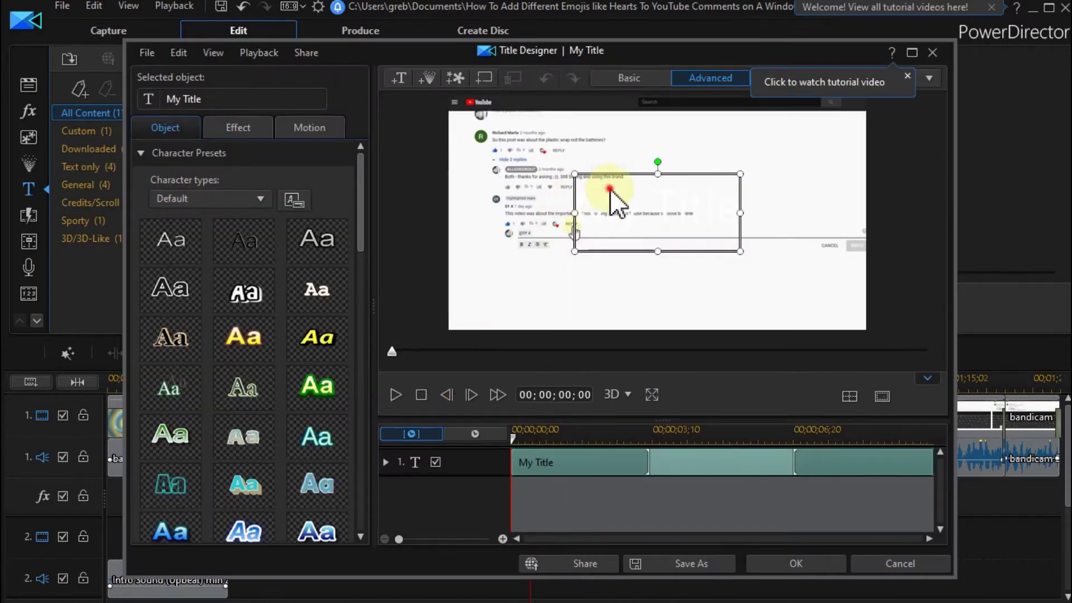
{"action": "type", "text": "fsdfdsfsy"}
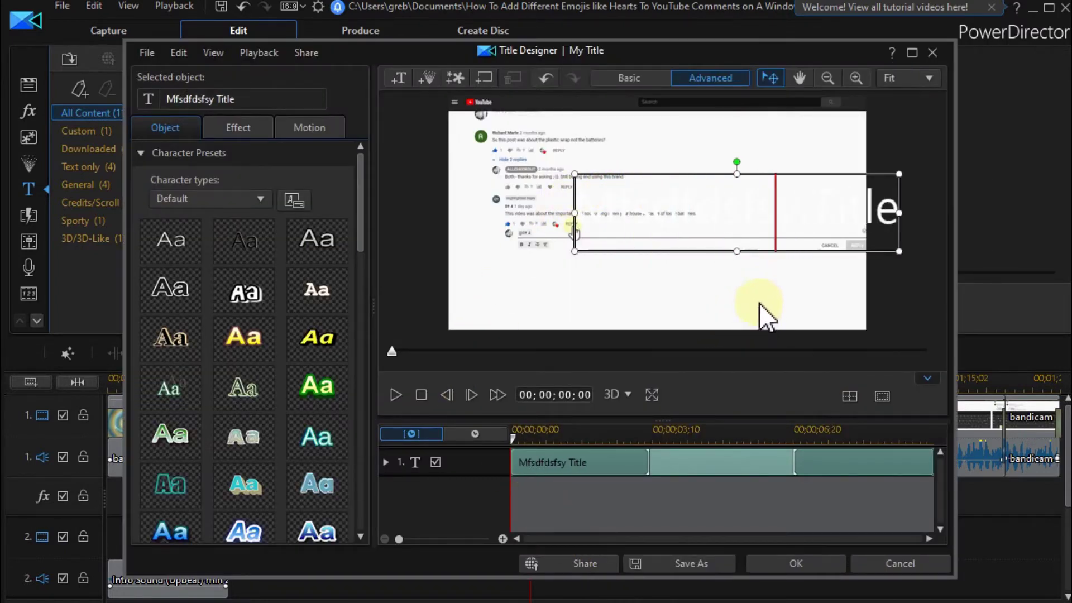
{"action": "left_click", "coordinate": [569, 258]}
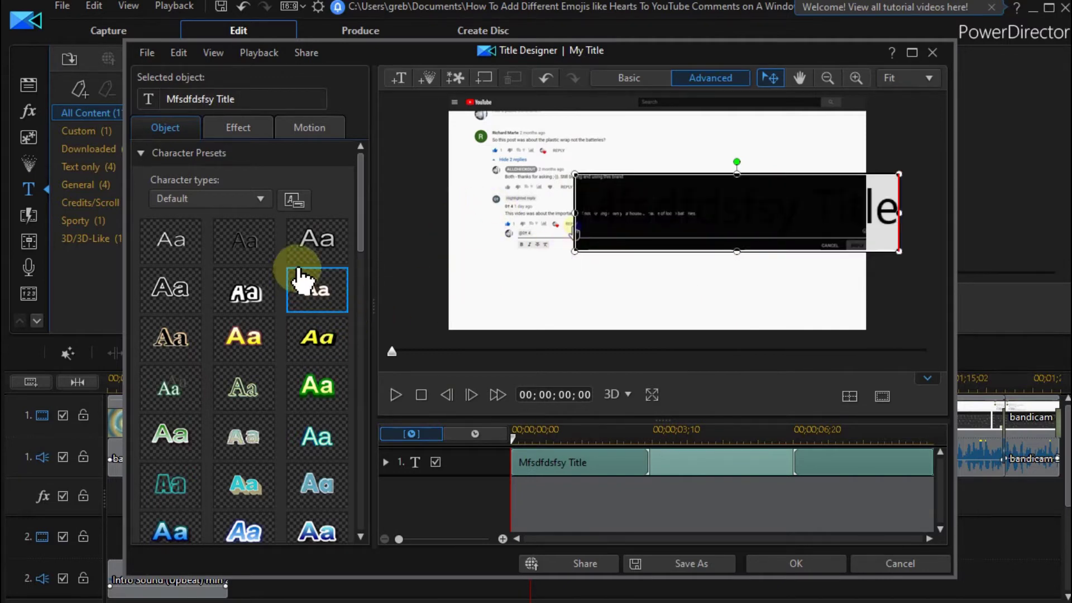
{"action": "left_click", "coordinate": [316, 243]}
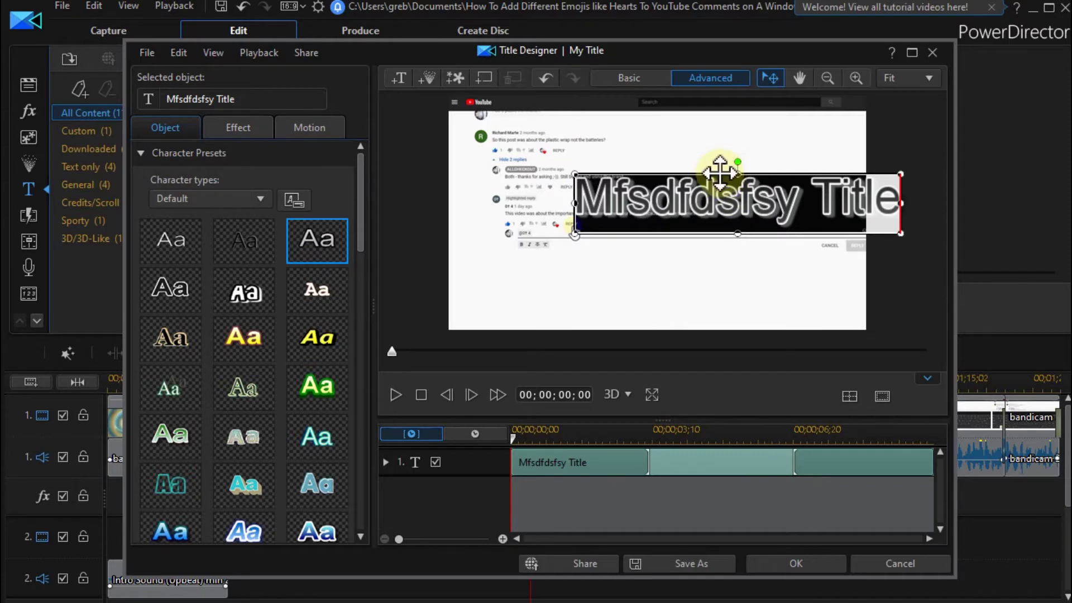
- Move the title text box lower left and collapse the character preset and font panels
{"action": "left_click_drag", "start_coordinate": [721, 171], "coordinate": [637, 214]}
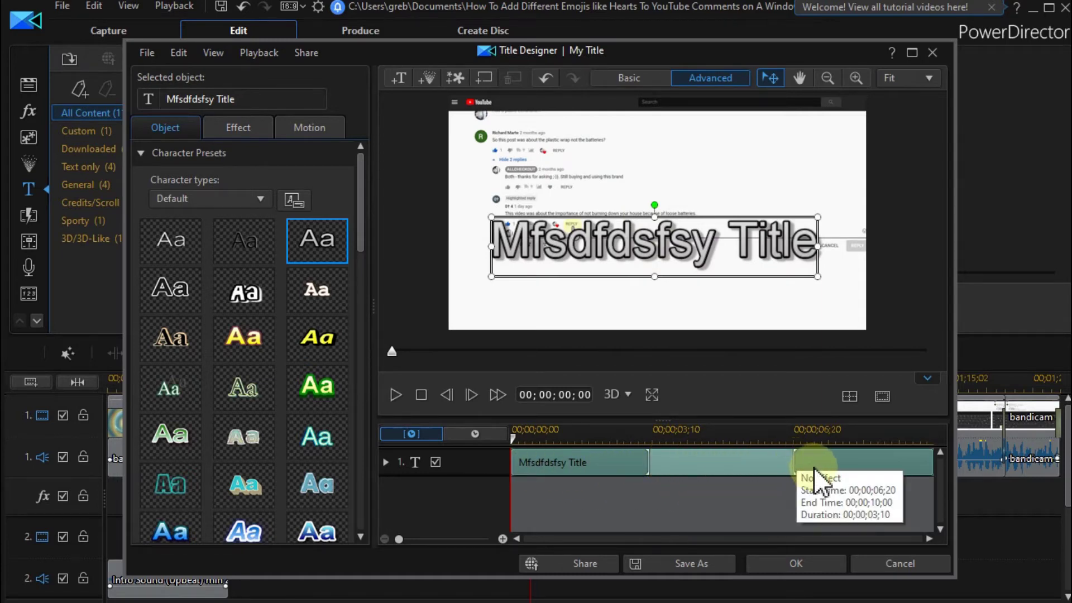
{"action": "left_click", "coordinate": [816, 466]}
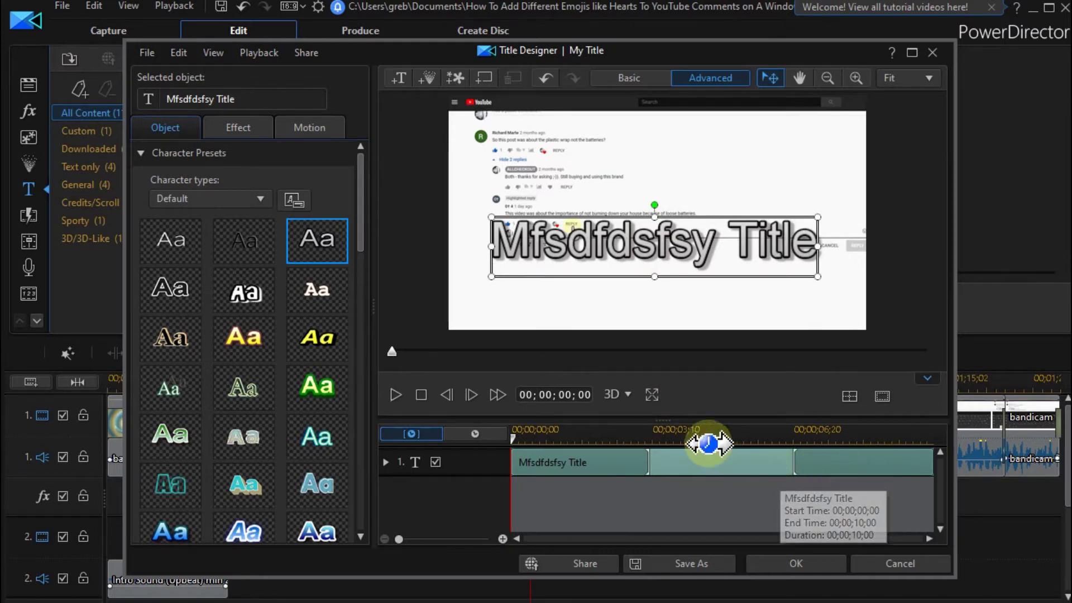
{"action": "left_click", "coordinate": [139, 154]}
{"action": "left_click", "coordinate": [139, 180]}
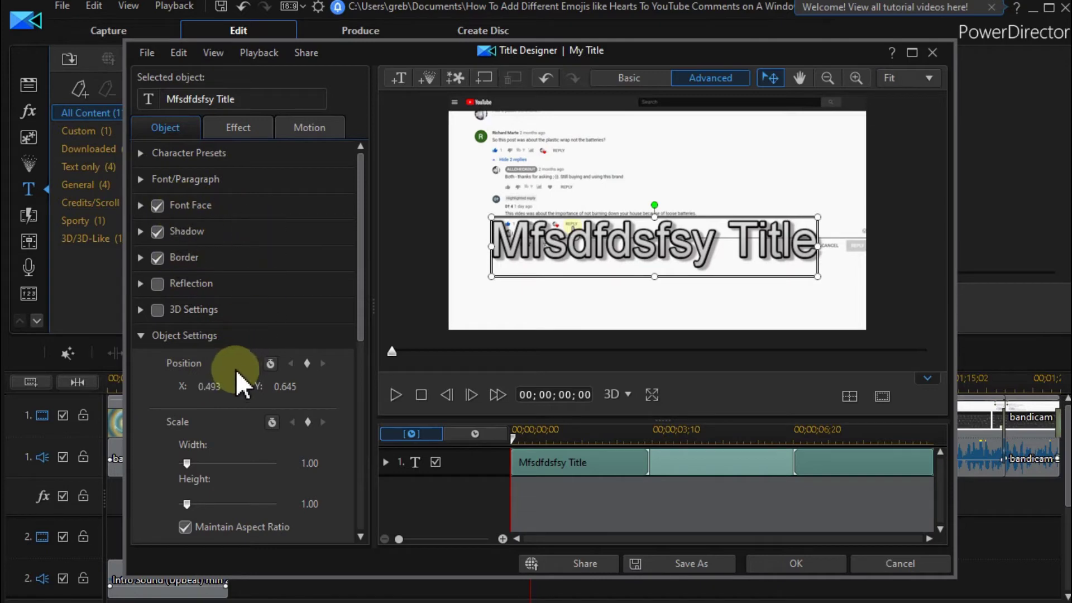
- Set the title's Starting Effect to Beam In - Up
{"action": "left_click", "coordinate": [244, 130]}
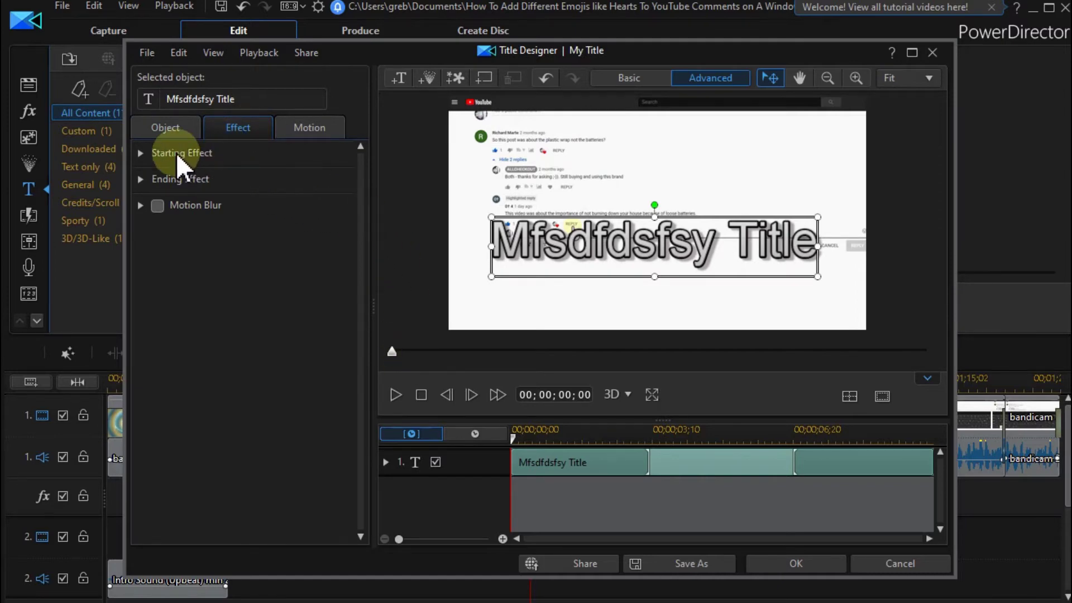
{"action": "left_click", "coordinate": [143, 153]}
{"action": "left_click", "coordinate": [288, 484]}
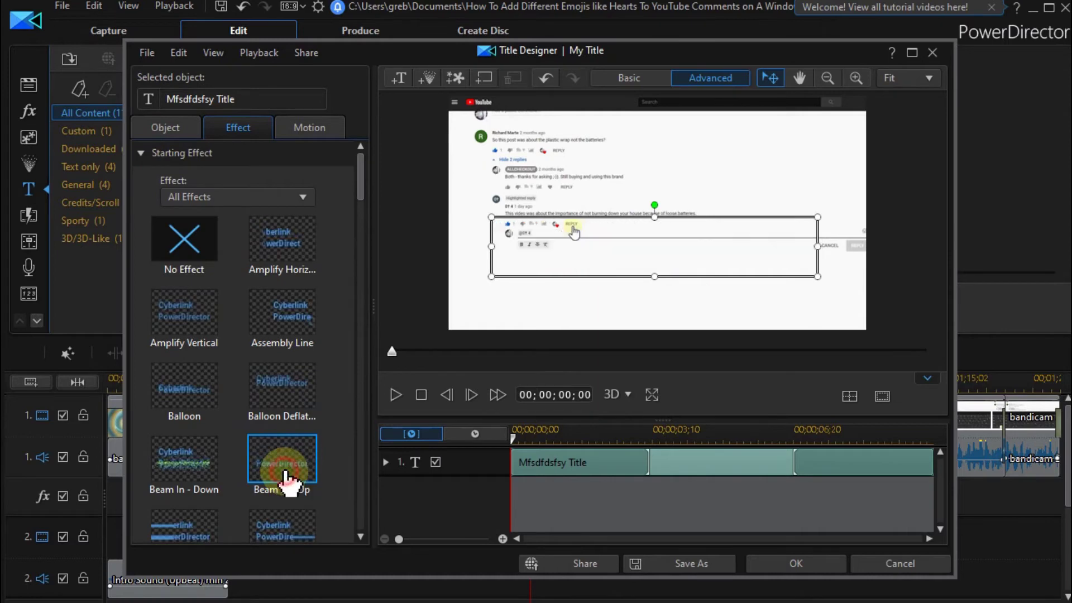
{"action": "left_click", "coordinate": [144, 153]}
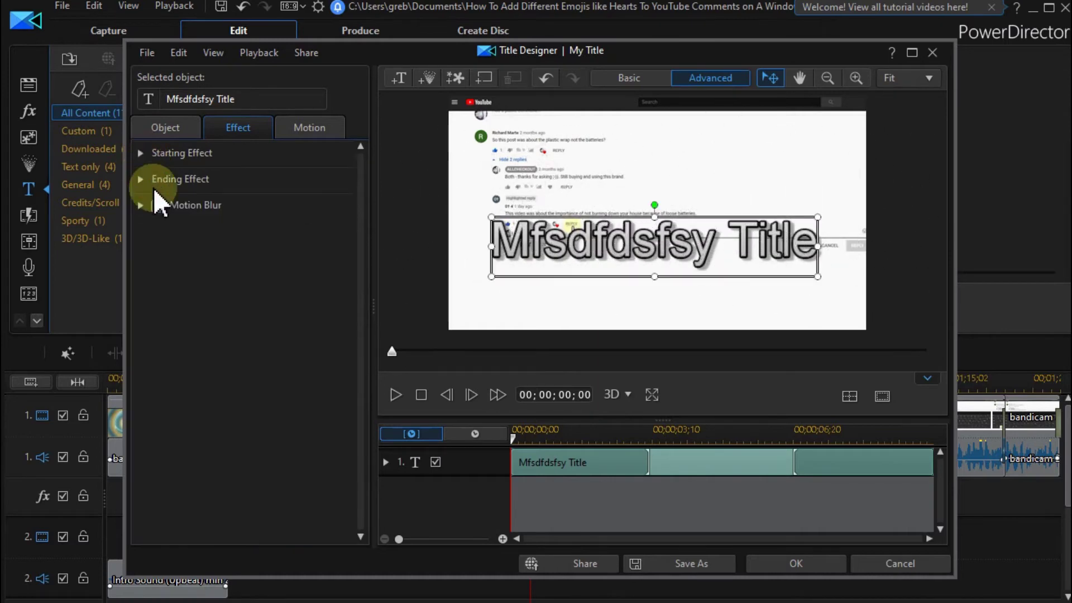
- Set the Ending Effect to Beam Out - Up and apply the title to the timeline
{"action": "left_click", "coordinate": [141, 179]}
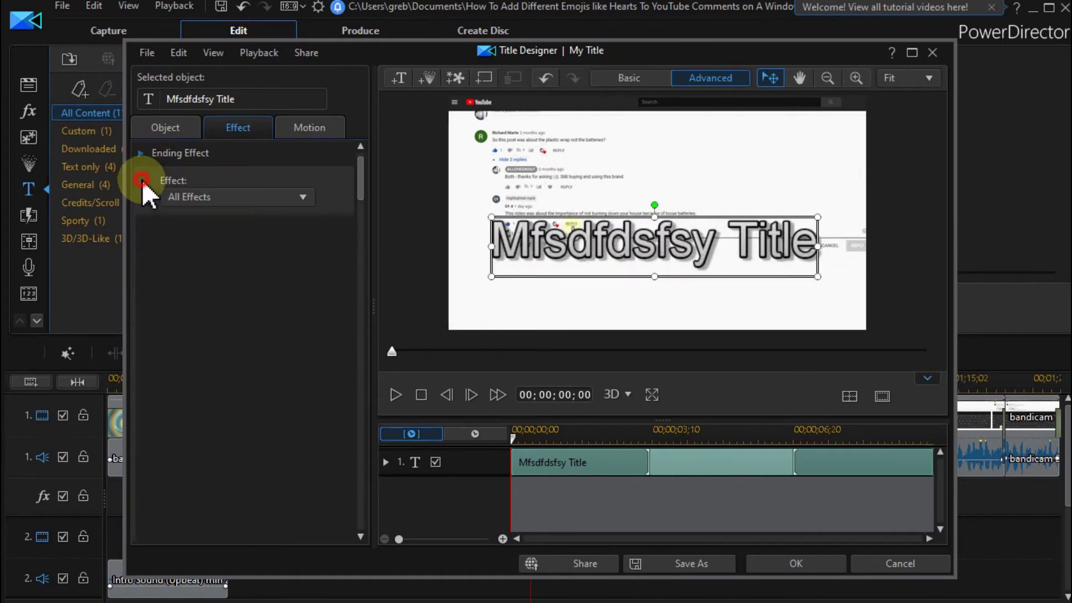
{"action": "left_click", "coordinate": [293, 470]}
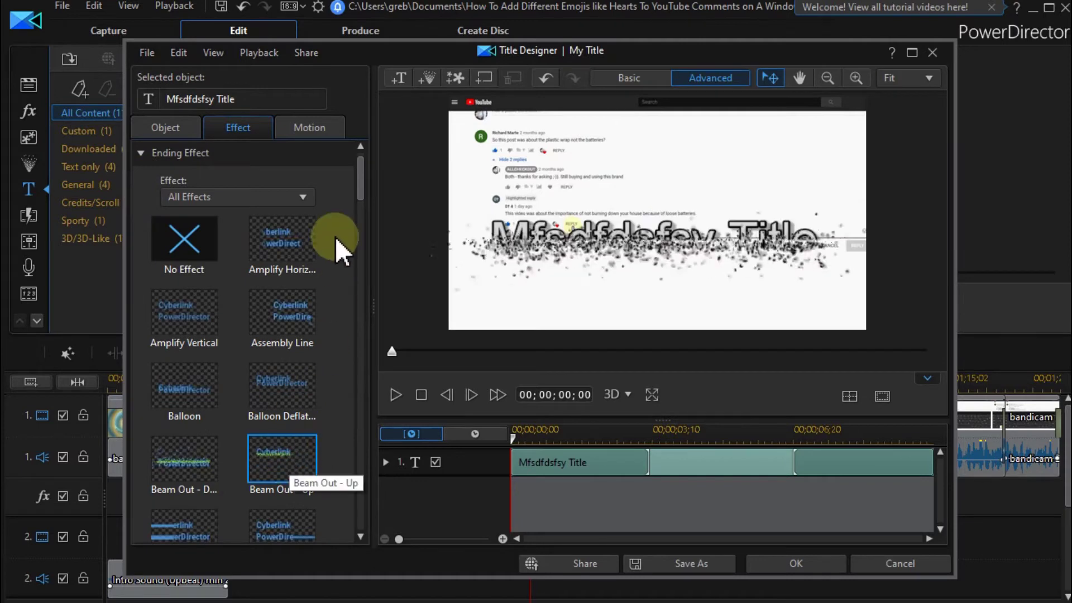
{"action": "left_click", "coordinate": [291, 155]}
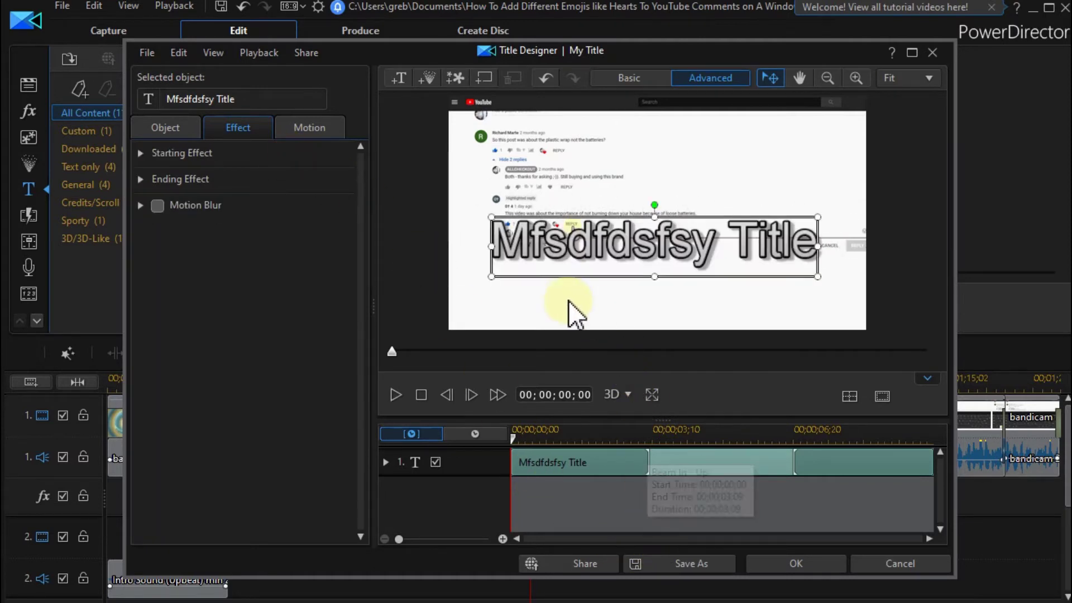
{"action": "left_click", "coordinate": [578, 443]}
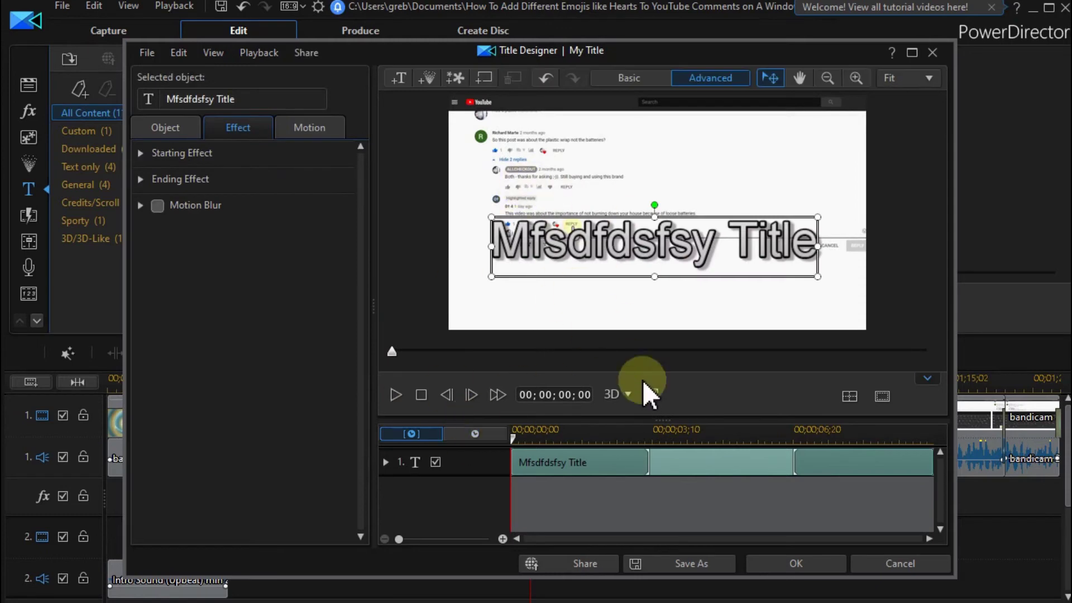
{"action": "left_click", "coordinate": [796, 563]}
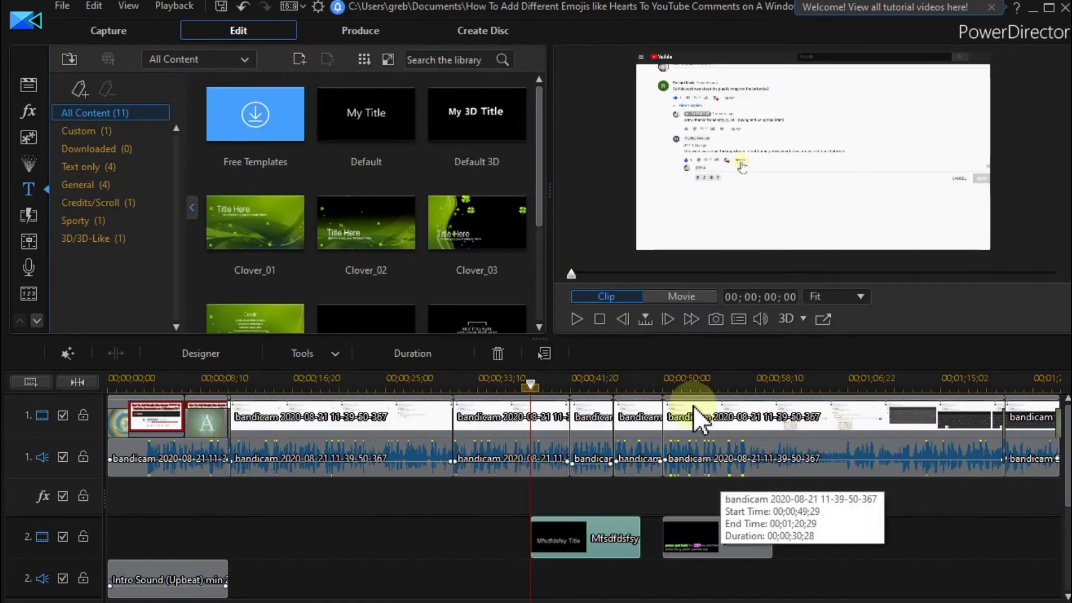
- Add Fade transitions to the start and end of the Mfsdfdsfsy Title clip
{"action": "left_click", "coordinate": [33, 220]}
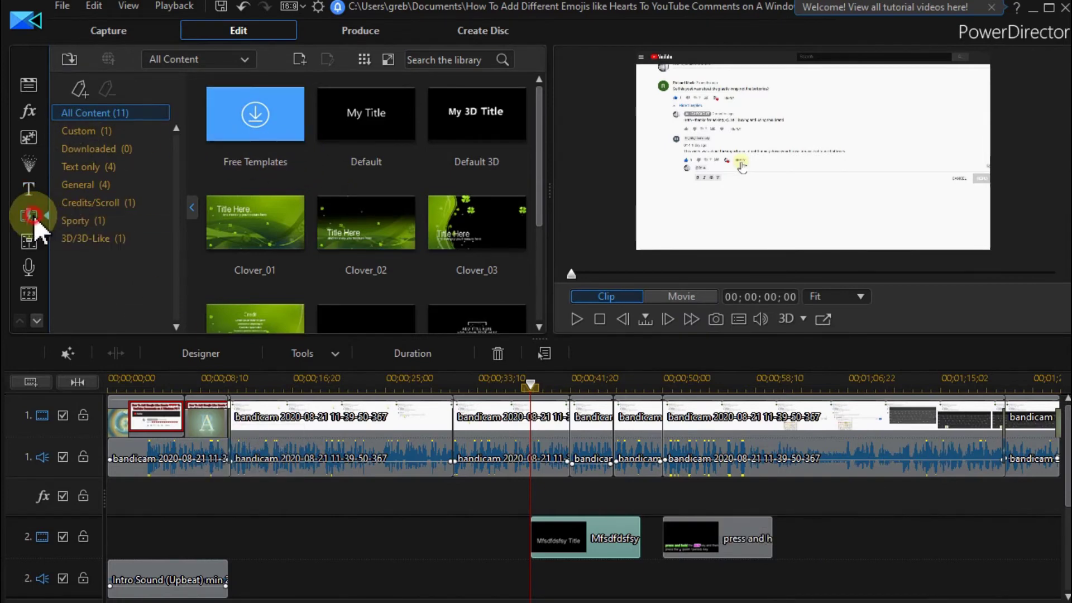
{"action": "mouse_move", "coordinate": [364, 109]}
{"action": "left_mouse_down"}
{"action": "mouse_move", "coordinate": [513, 533]}
{"action": "mouse_move", "coordinate": [535, 534]}
{"action": "left_mouse_up"}
{"action": "left_click_drag", "start_coordinate": [369, 134], "coordinate": [630, 539]}
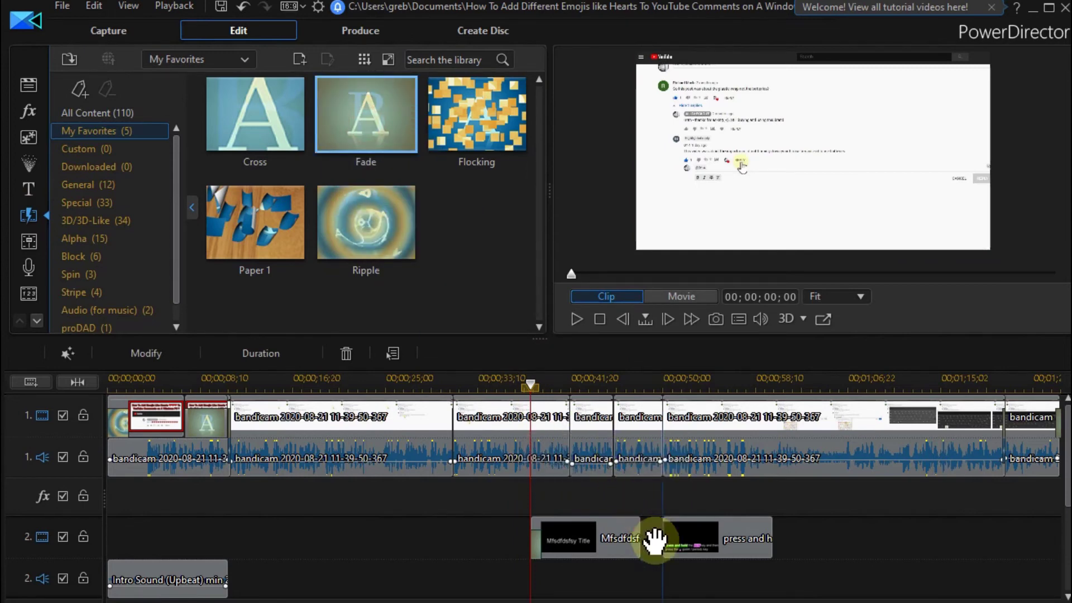
{"action": "left_click", "coordinate": [630, 538]}
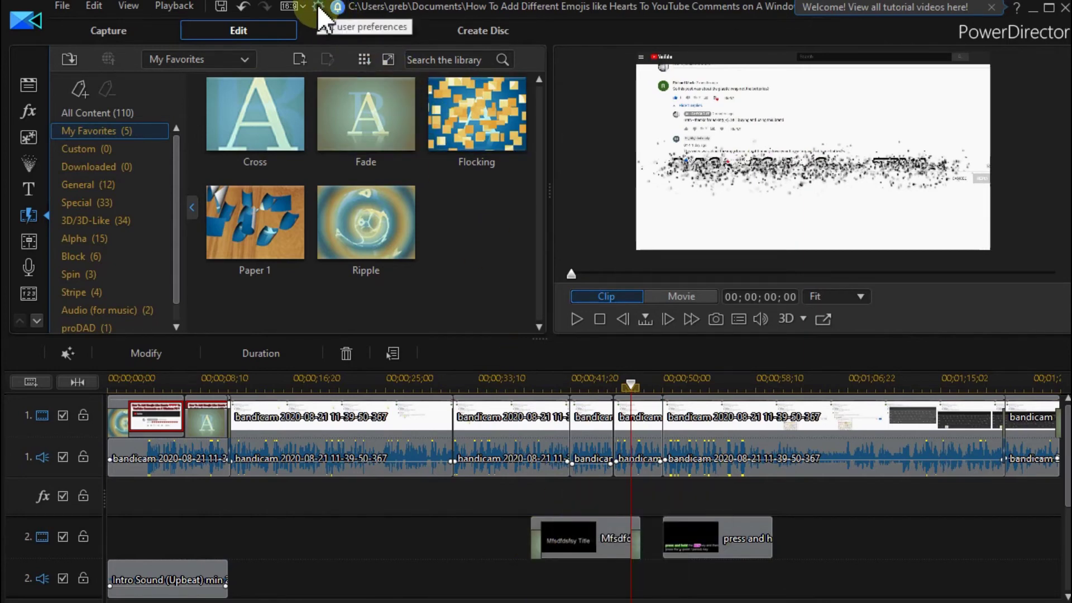
- Set the title clip's starting and ending fades to a 00;00;02;00 duration
{"action": "double_click", "coordinate": [539, 553]}
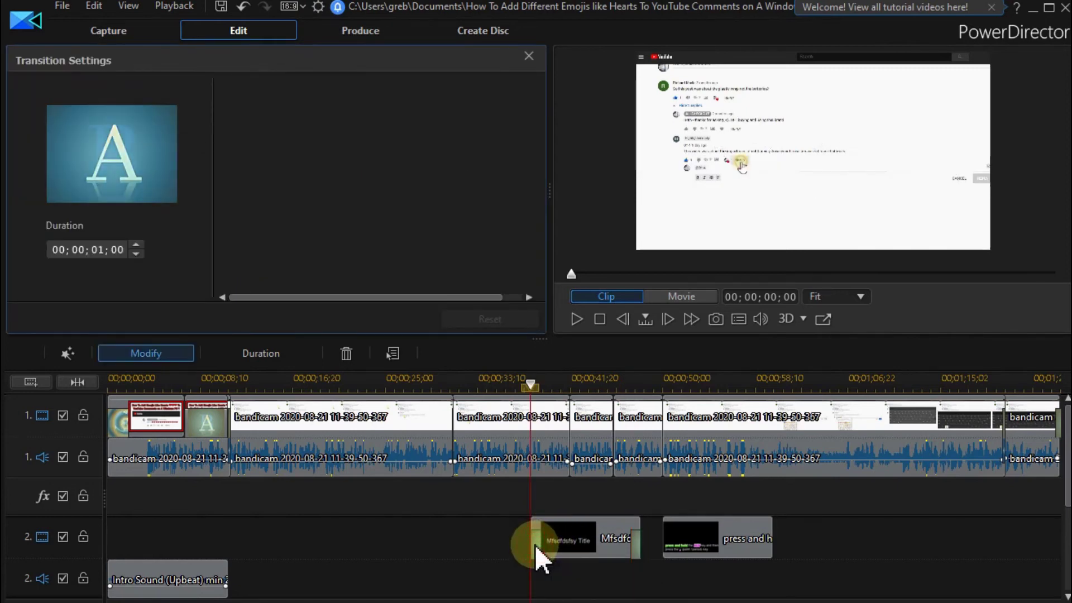
{"action": "left_click", "coordinate": [135, 244]}
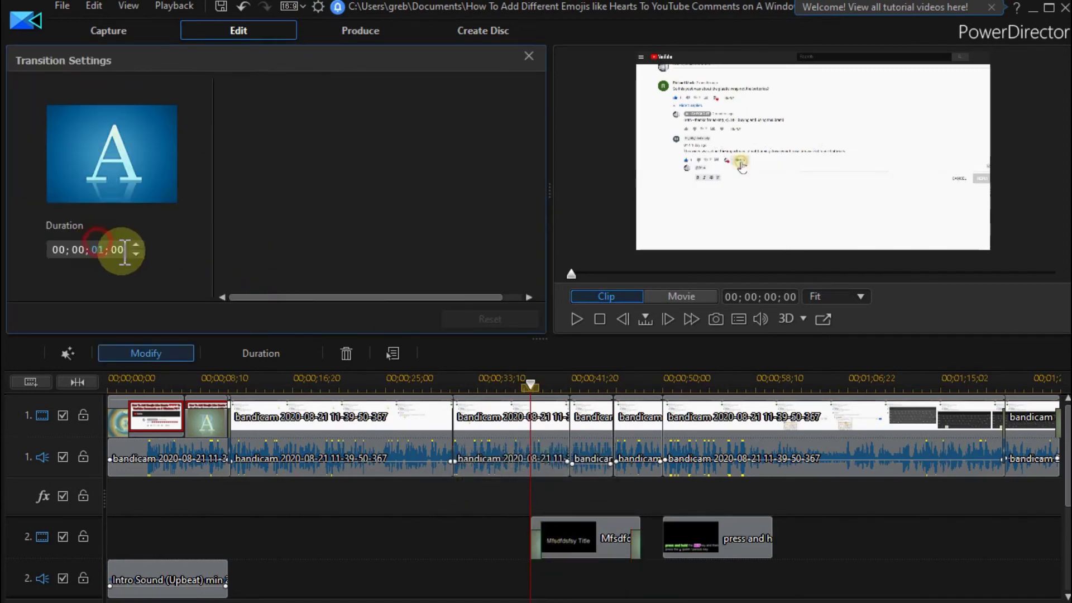
{"action": "left_click", "coordinate": [637, 541]}
{"action": "left_click", "coordinate": [135, 246]}
{"action": "left_click", "coordinate": [528, 55]}
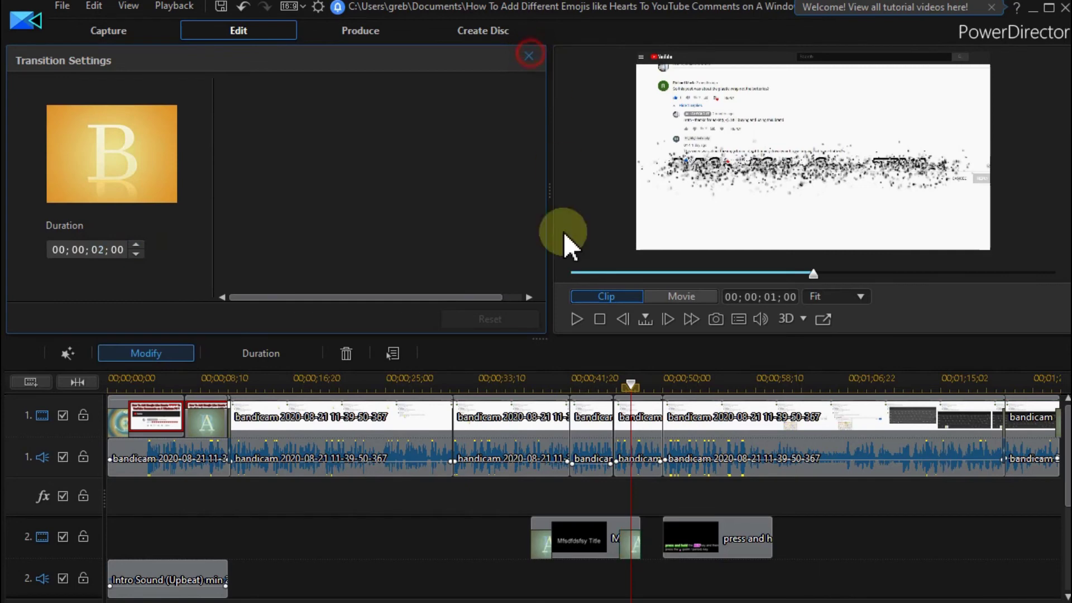